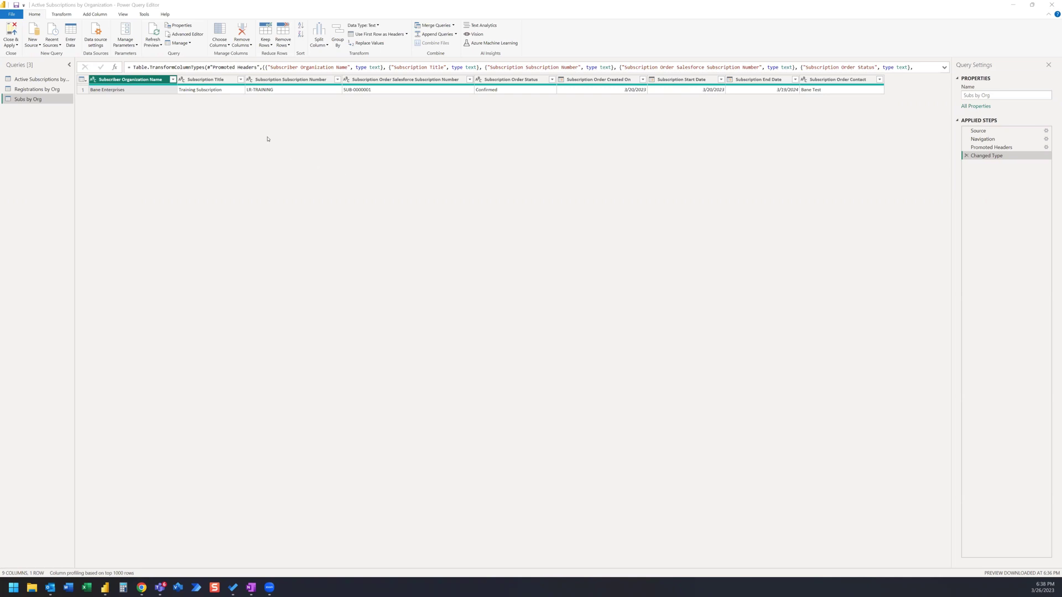
Step: Preview the Registrations by Org and Subs by Org queries, ending on Registrations by Org
{"action": "left_click", "coordinate": [45, 89]}
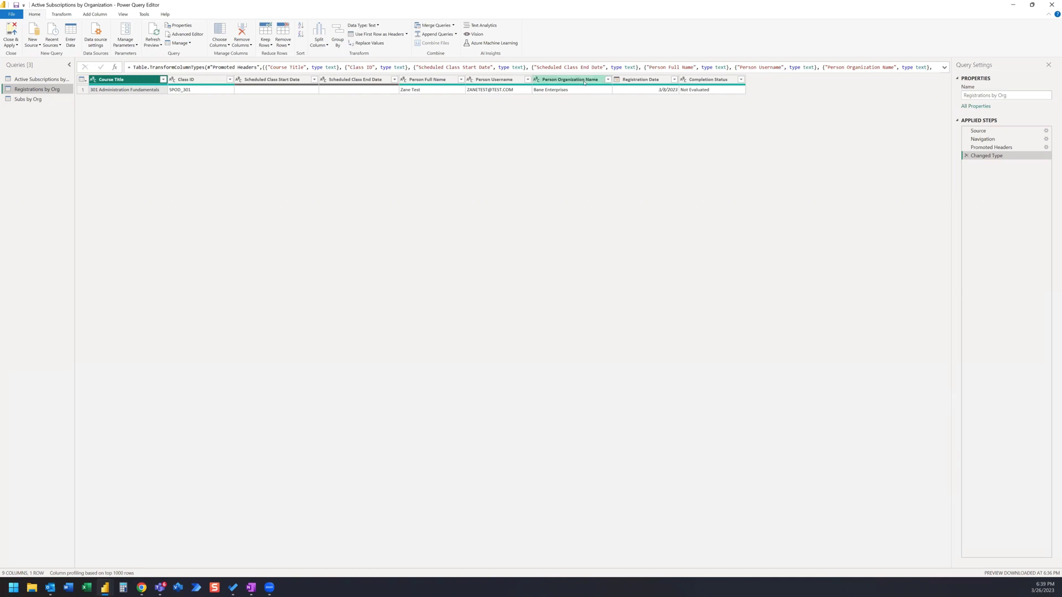
{"action": "left_click", "coordinate": [37, 101]}
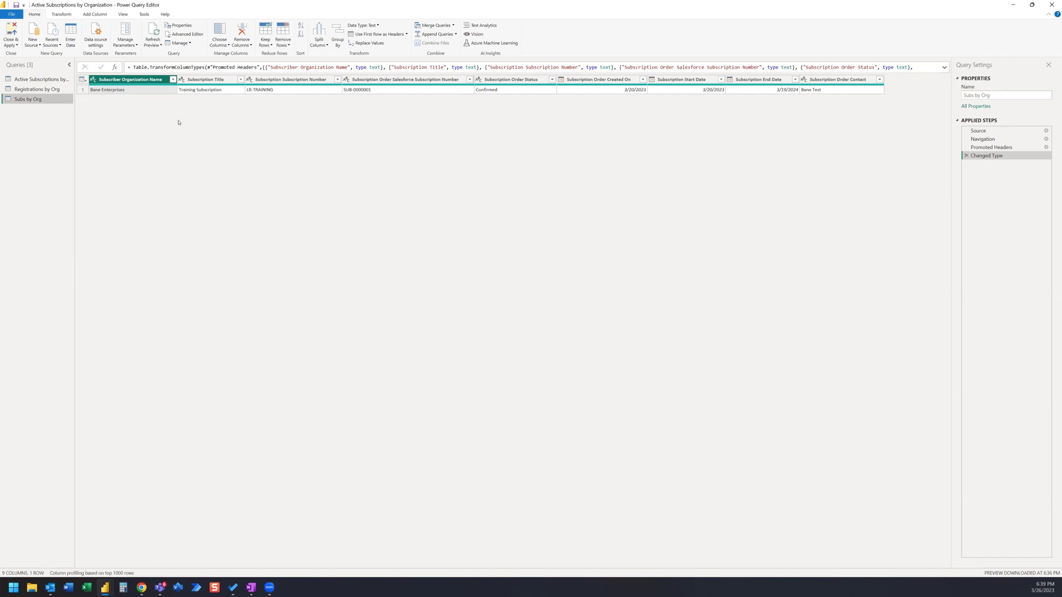
{"action": "left_click", "coordinate": [37, 90]}
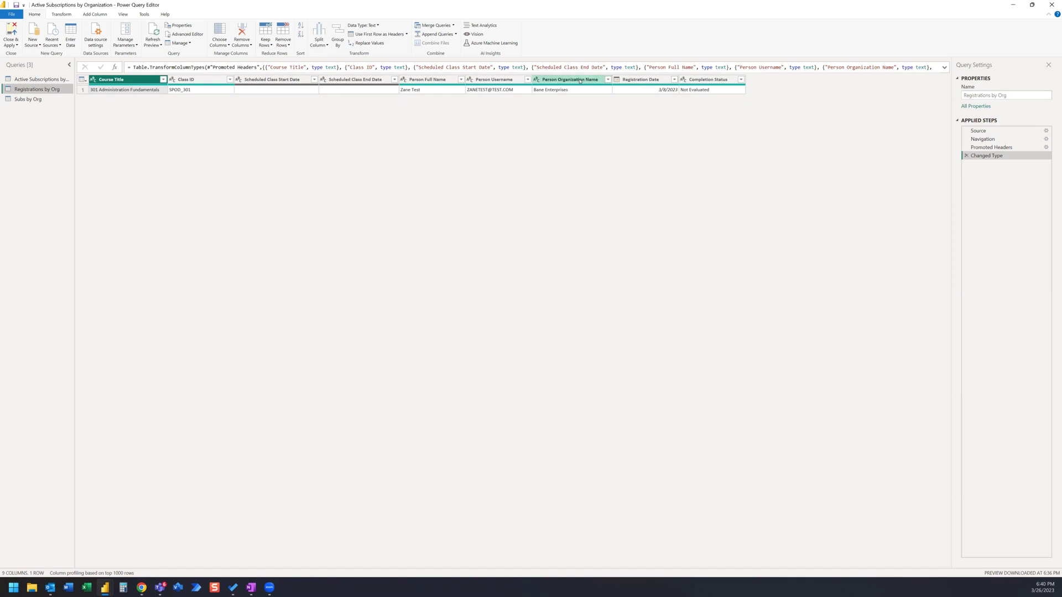
Step: Rename Person Organization Name to Organization Name in Registrations by Org
{"action": "left_click", "coordinate": [580, 81]}
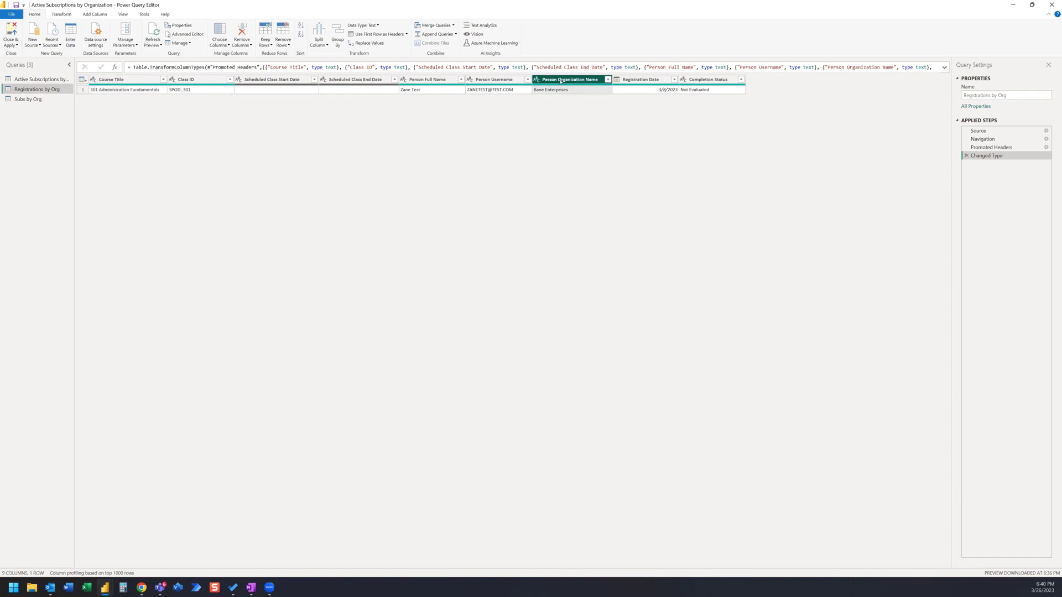
{"action": "double_click", "coordinate": [561, 81]}
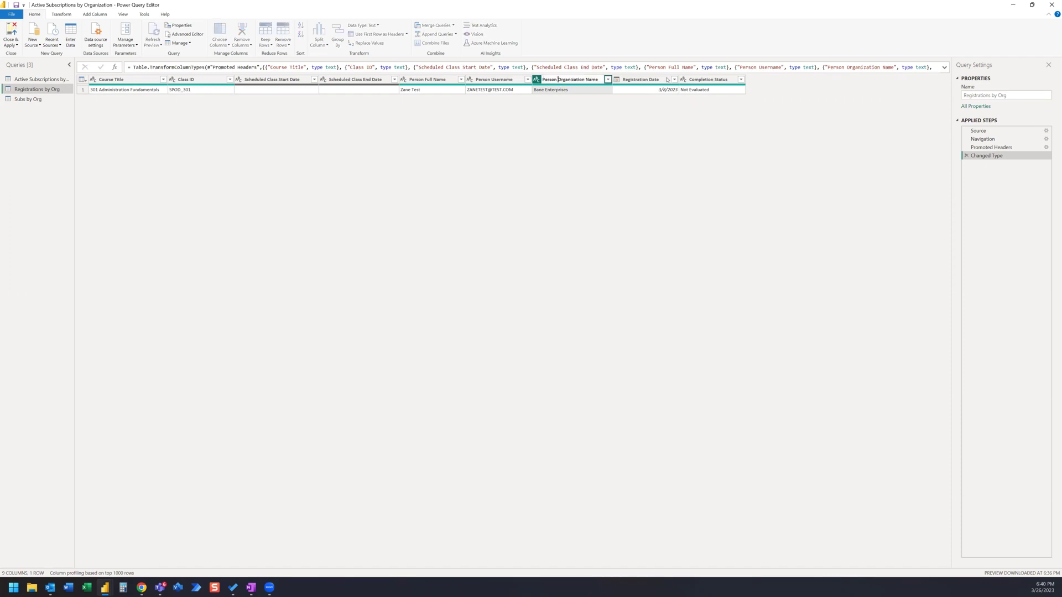
{"action": "key", "text": "BackSpace"}
{"action": "key", "text": "BackSpace"}
{"action": "key", "text": "BackSpace"}
{"action": "key", "text": "BackSpace"}
{"action": "key", "text": "BackSpace"}
{"action": "key", "text": "BackSpace"}
{"action": "key", "text": "BackSpace"}
{"action": "key", "text": "Return"}
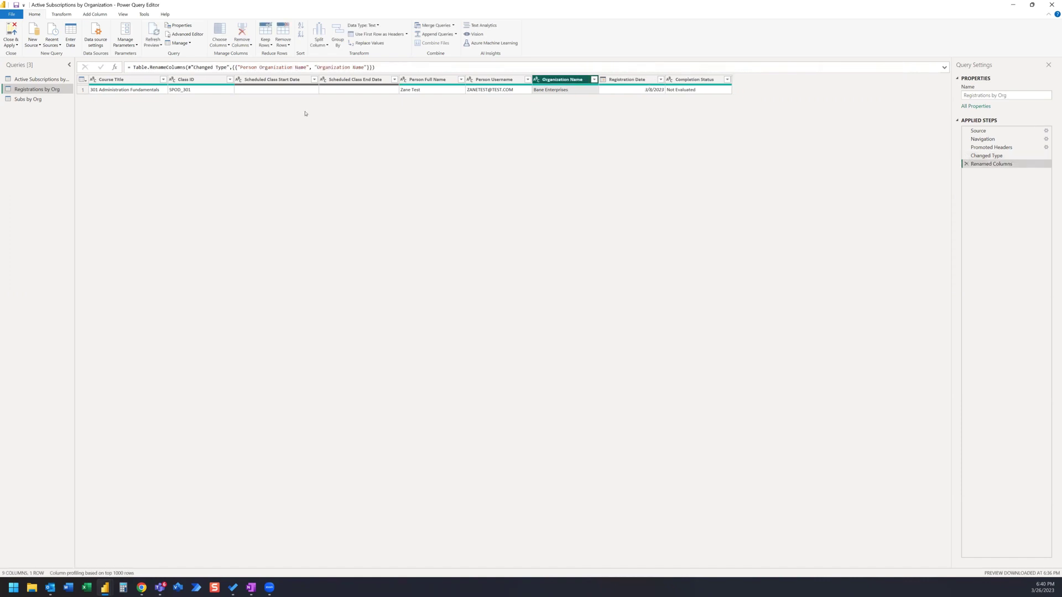
Step: Rename Subscriber Organization Name to Organization Name in Subs by Org
{"action": "left_click", "coordinate": [30, 99]}
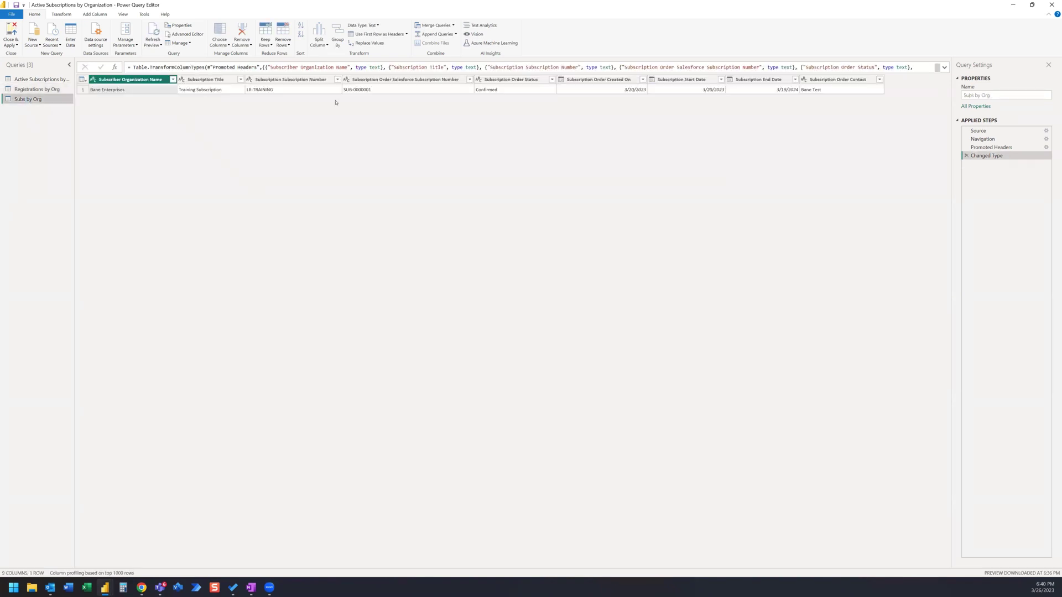
{"action": "double_click", "coordinate": [123, 80]}
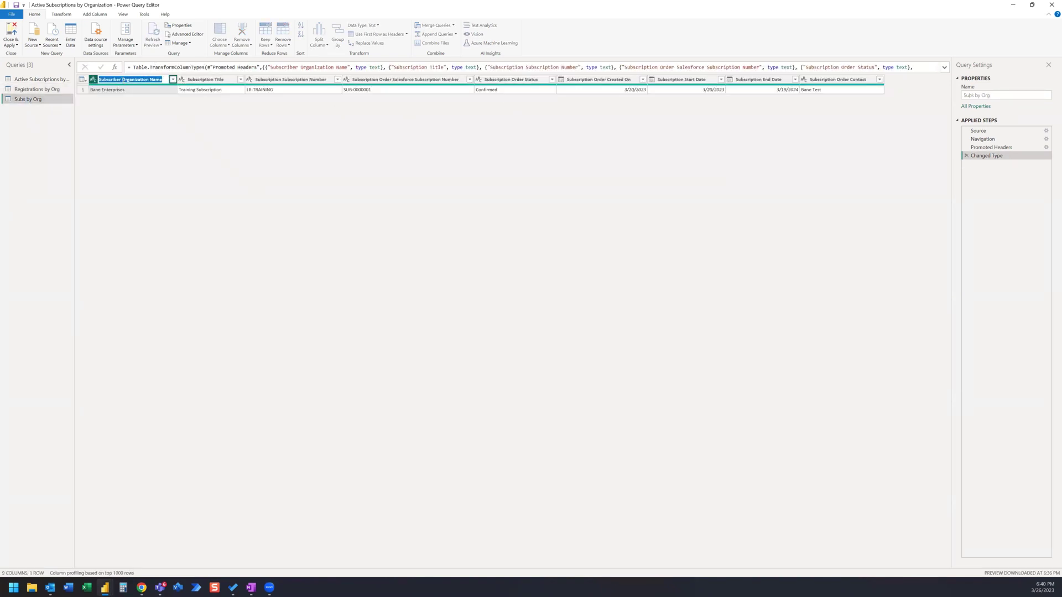
{"action": "left_click", "coordinate": [123, 80]}
{"action": "key", "text": "BackSpace"}
{"action": "key", "text": "BackSpace"}
{"action": "key", "text": "BackSpace"}
{"action": "key", "text": "BackSpace"}
{"action": "key", "text": "BackSpace"}
{"action": "key", "text": "BackSpace"}
{"action": "key", "text": "BackSpace"}
{"action": "key", "text": "BackSpace"}
{"action": "key", "text": "BackSpace"}
{"action": "key", "text": "BackSpace"}
{"action": "key", "text": "BackSpace"}
{"action": "key", "text": "Return"}
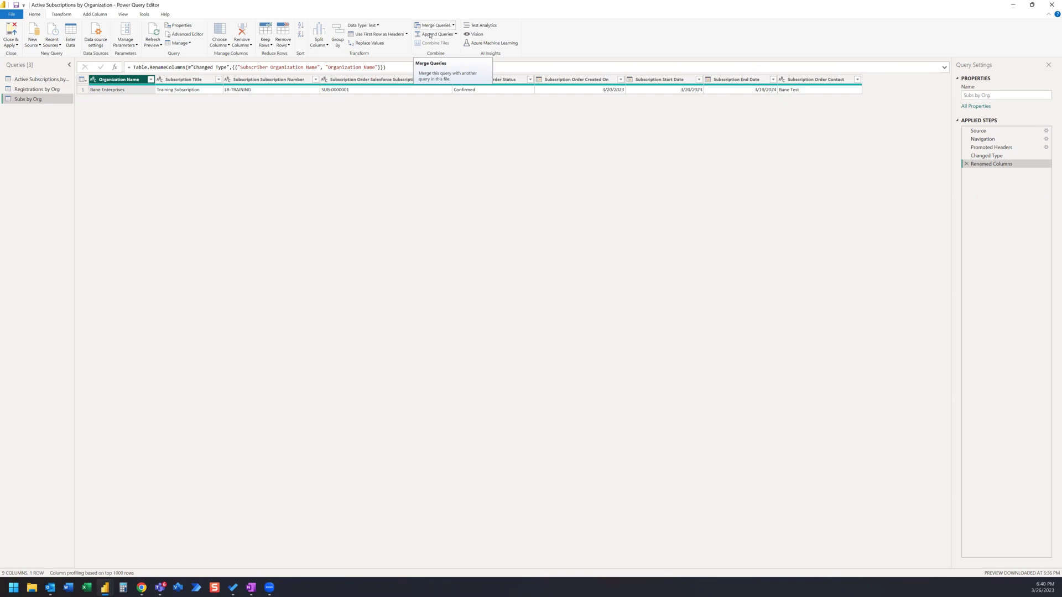
Step: Choose Merge Queries as New from the Home ribbon's Merge Queries dropdown
{"action": "left_click", "coordinate": [453, 25]}
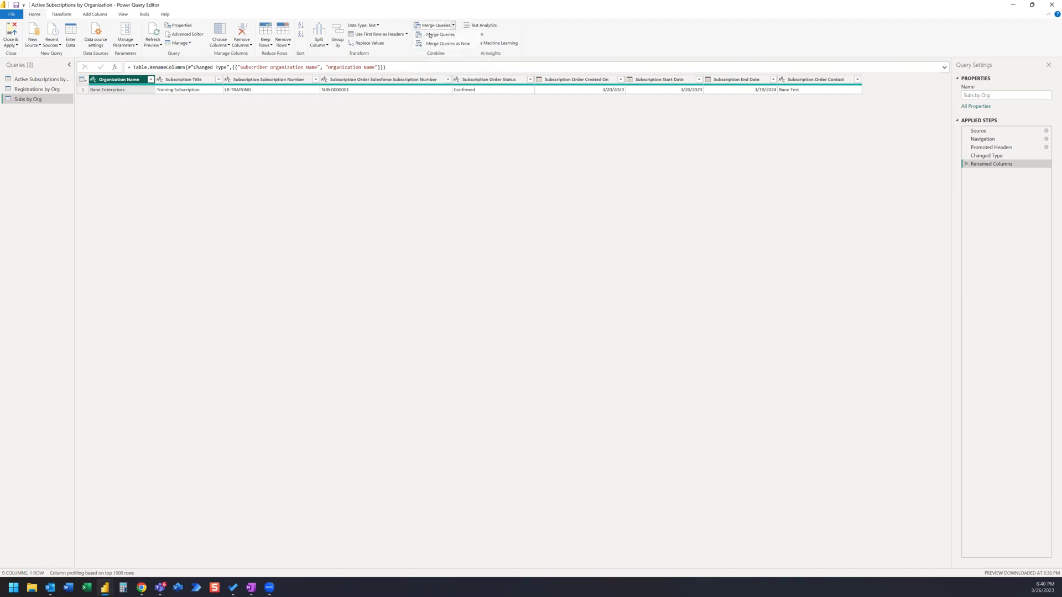
{"action": "left_click", "coordinate": [462, 44]}
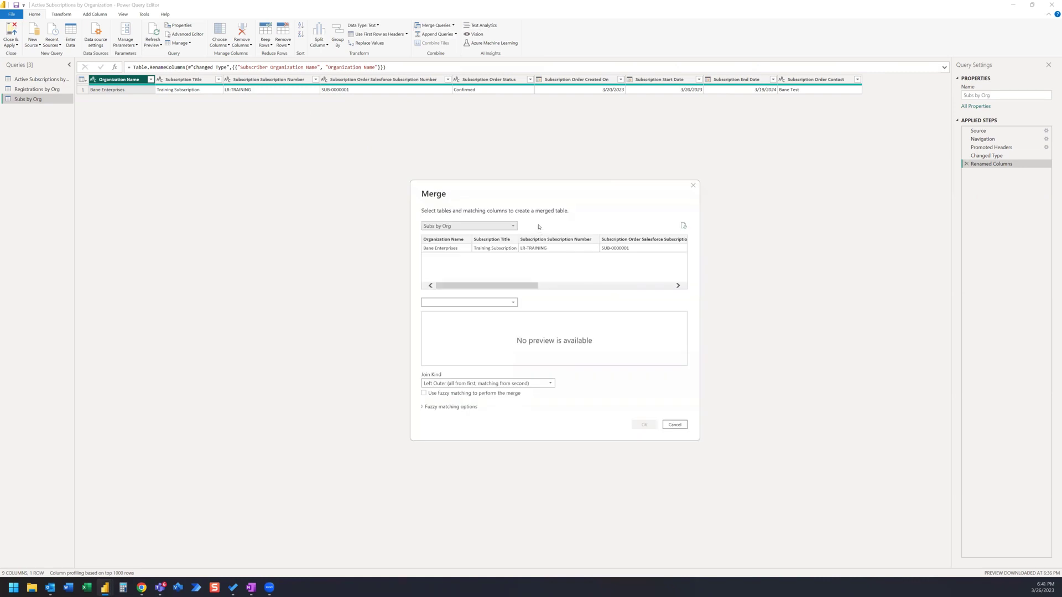
Step: Pick Subs by Org and Registrations by Org as the tables, keeping Left Outer join
{"action": "left_click", "coordinate": [513, 226]}
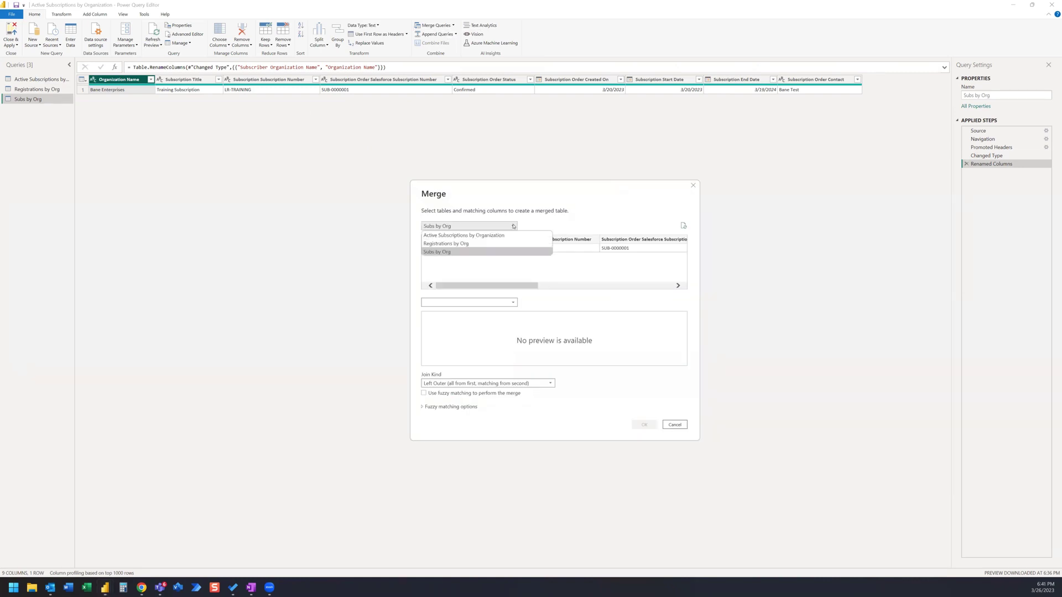
{"action": "left_click", "coordinate": [479, 252]}
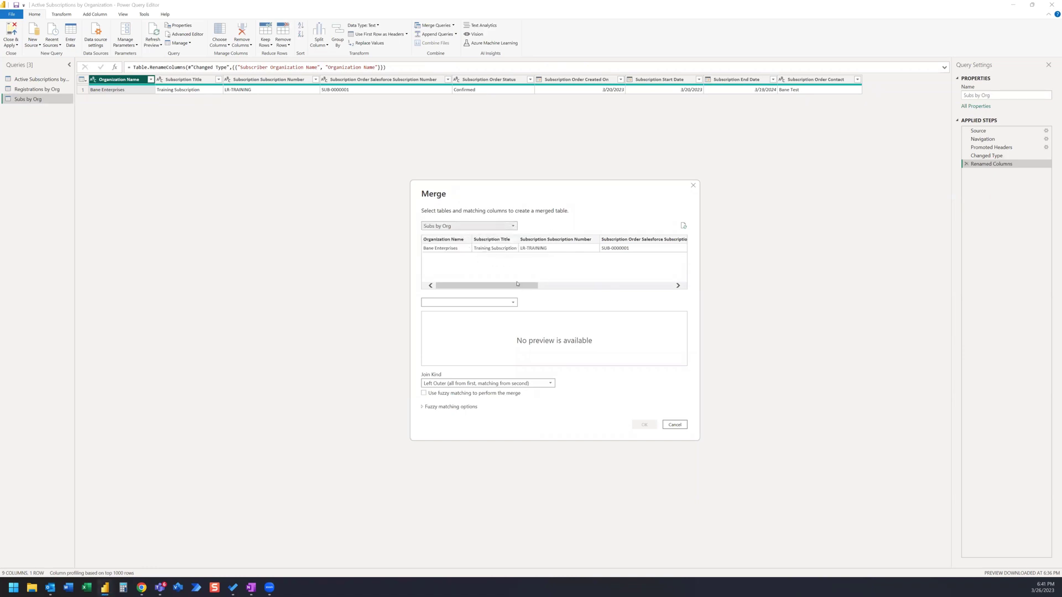
{"action": "left_click", "coordinate": [514, 303]}
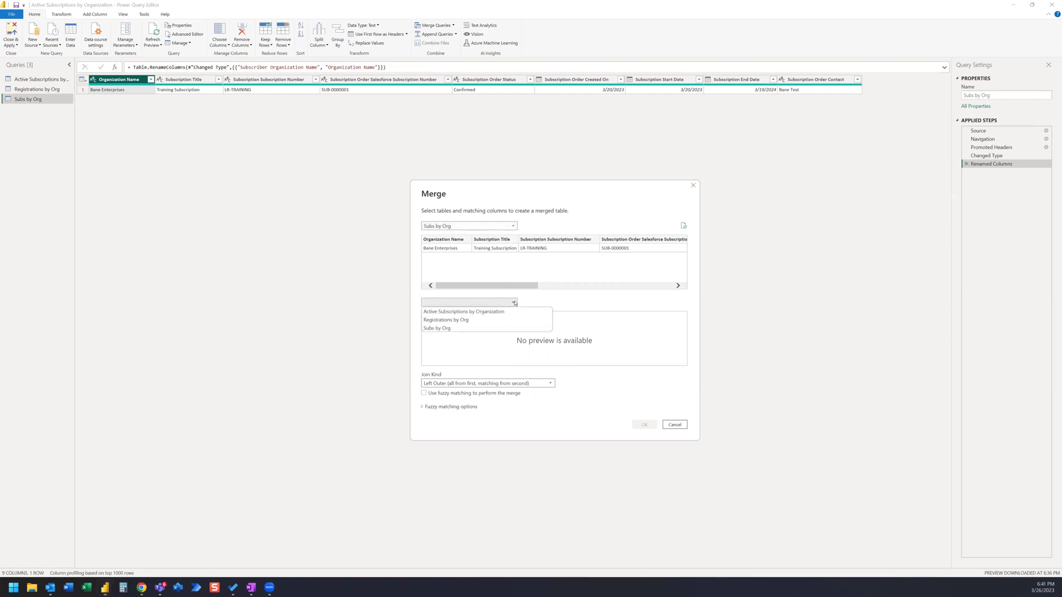
{"action": "left_click", "coordinate": [471, 320]}
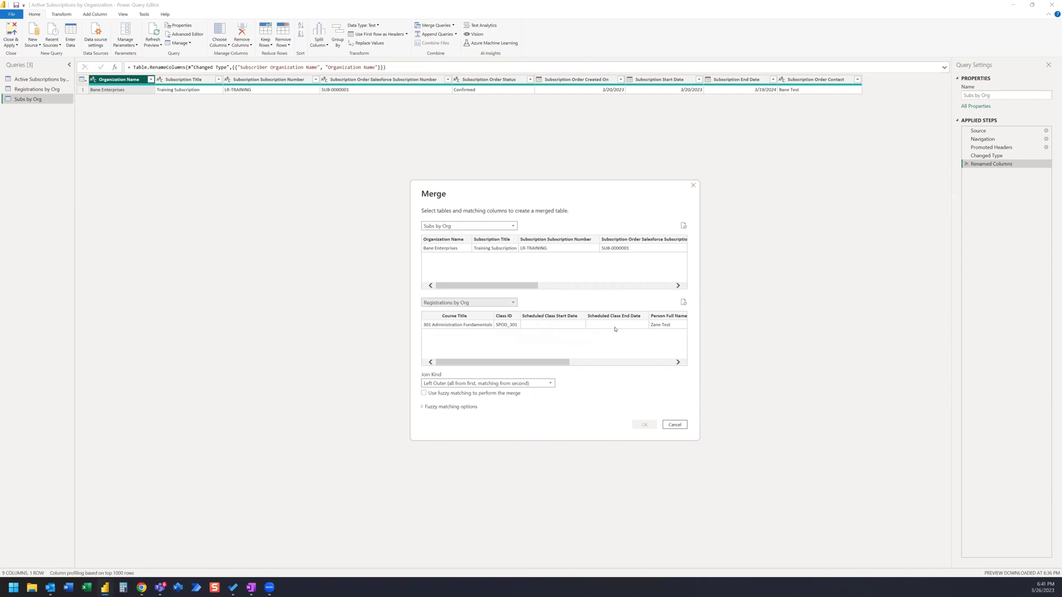
{"action": "left_click", "coordinate": [550, 384]}
{"action": "left_click", "coordinate": [551, 383]}
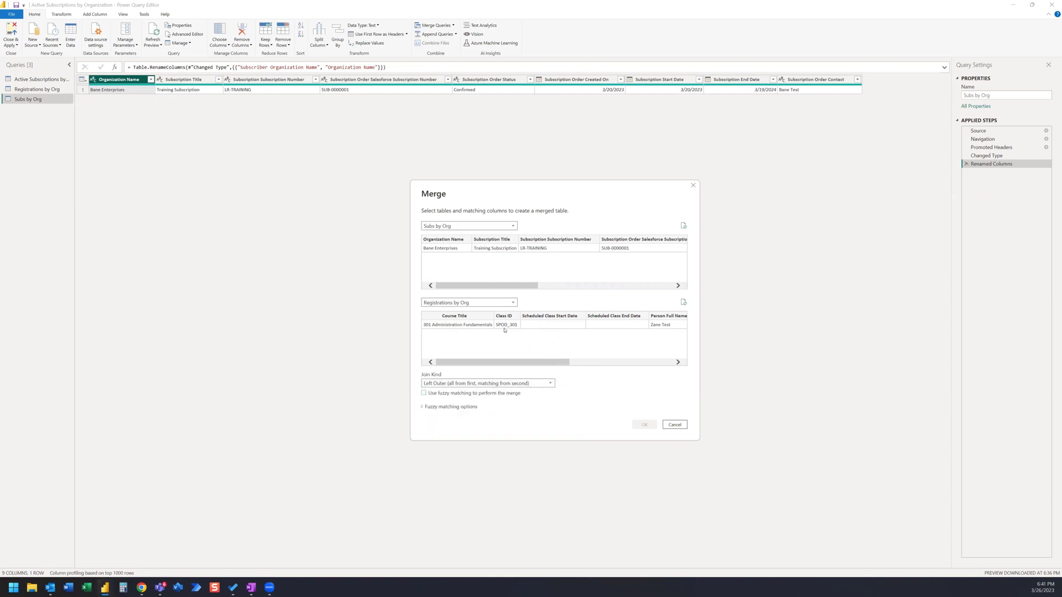
Step: Match both tables on Organization Name and confirm the merge
{"action": "left_click", "coordinate": [502, 251]}
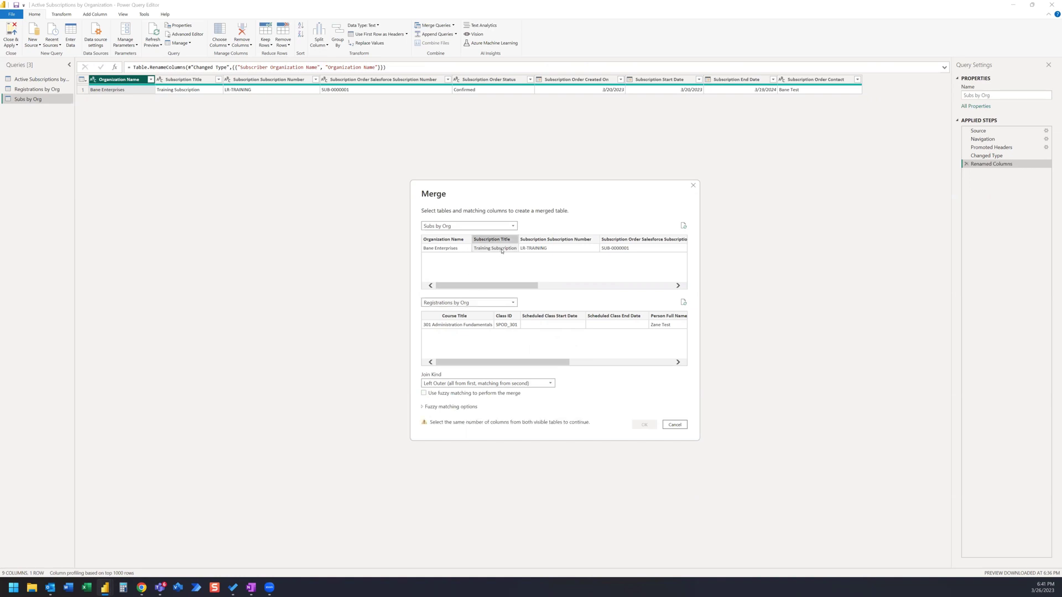
{"action": "left_click", "coordinate": [447, 241]}
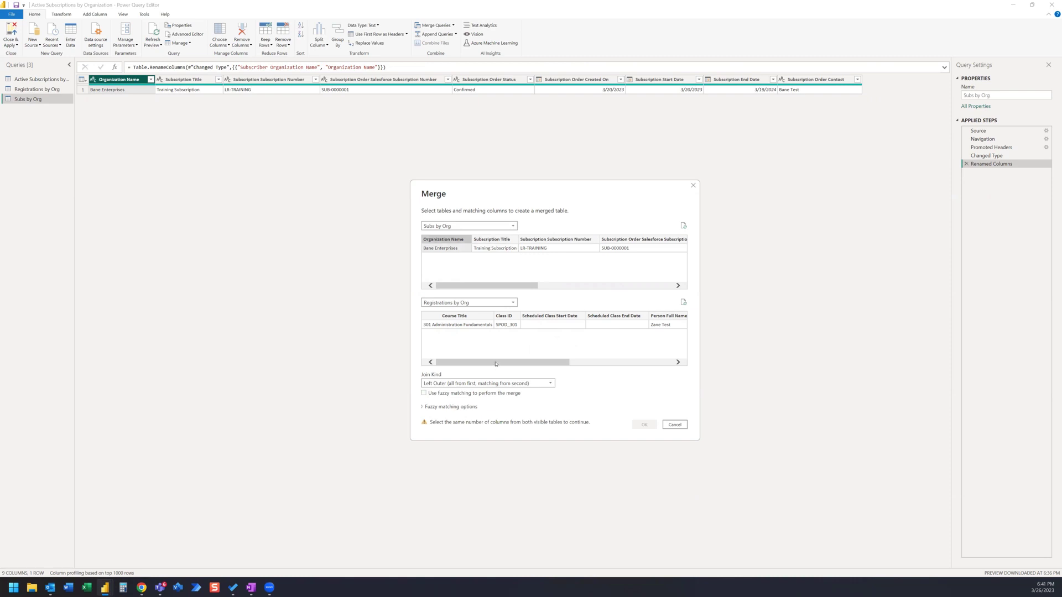
{"action": "left_click_drag", "start_coordinate": [496, 363], "coordinate": [571, 364]}
{"action": "left_click", "coordinate": [614, 316]}
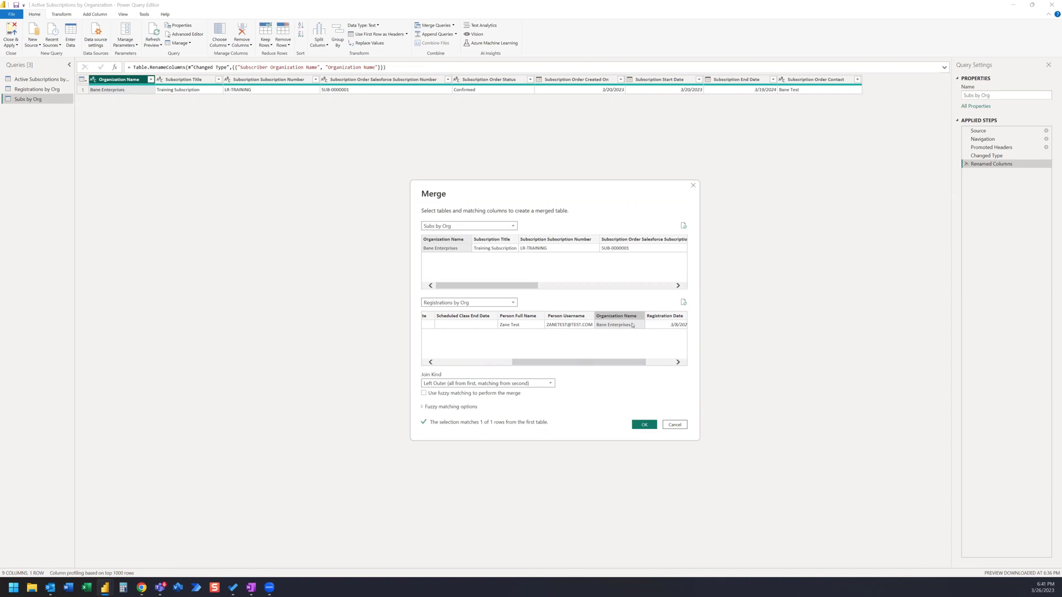
{"action": "left_click", "coordinate": [644, 425]}
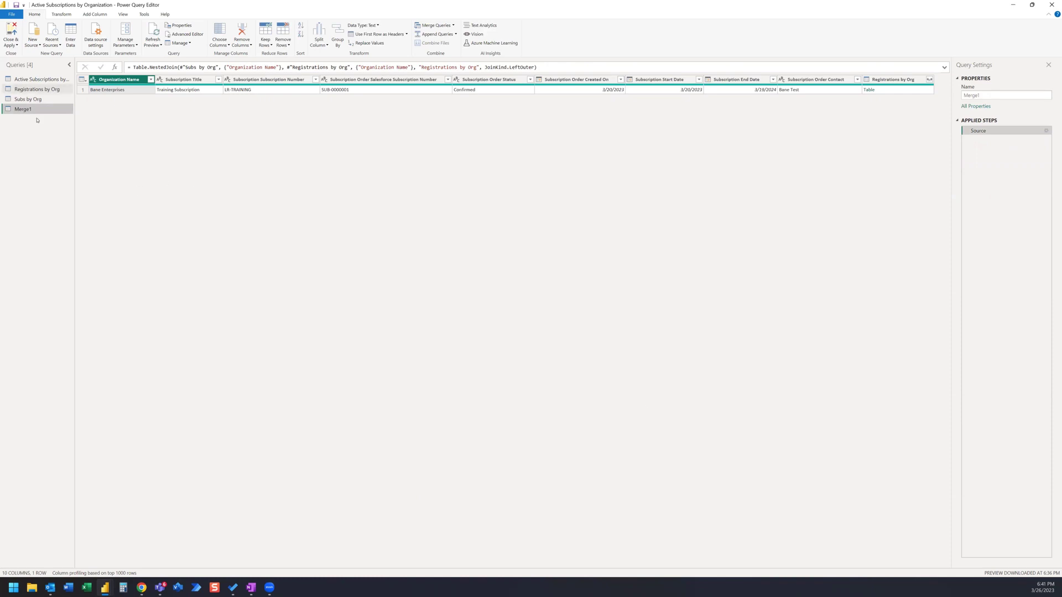
Step: Rename Merge1 to 'Registrations by Organizations with Subscriptions' in Query Settings
{"action": "left_click", "coordinate": [990, 94]}
{"action": "key", "text": "BackSpace"}
{"action": "key", "text": "BackSpace"}
{"action": "key", "text": "BackSpace"}
{"action": "key", "text": "BackSpace"}
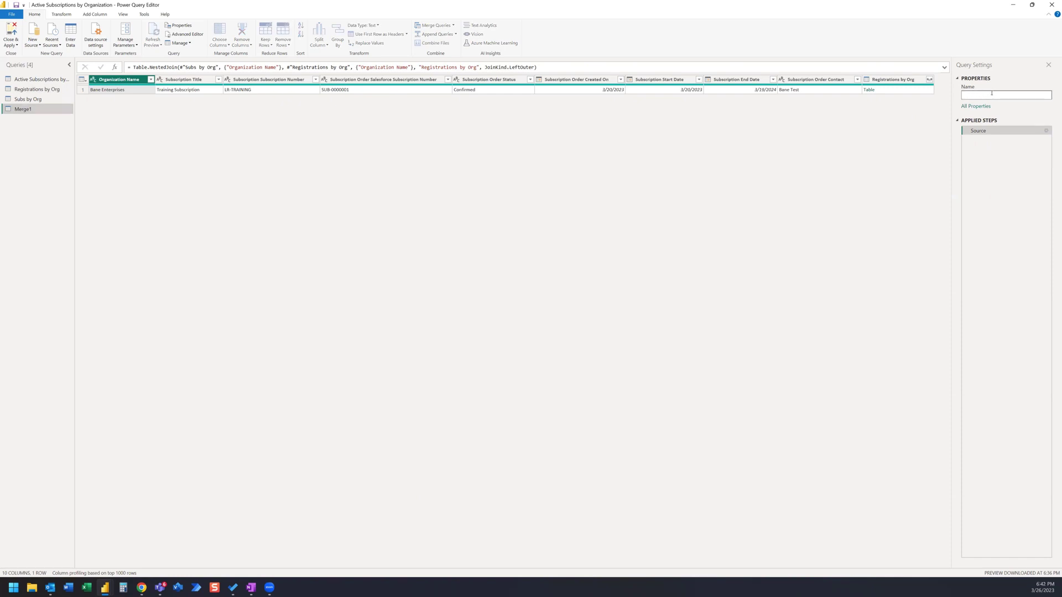
{"action": "type", "text": "Organizations with Subscriptions"}
{"action": "key", "text": "Home"}
{"action": "type", "text": "Registations by"}
{"action": "key", "text": "Return"}
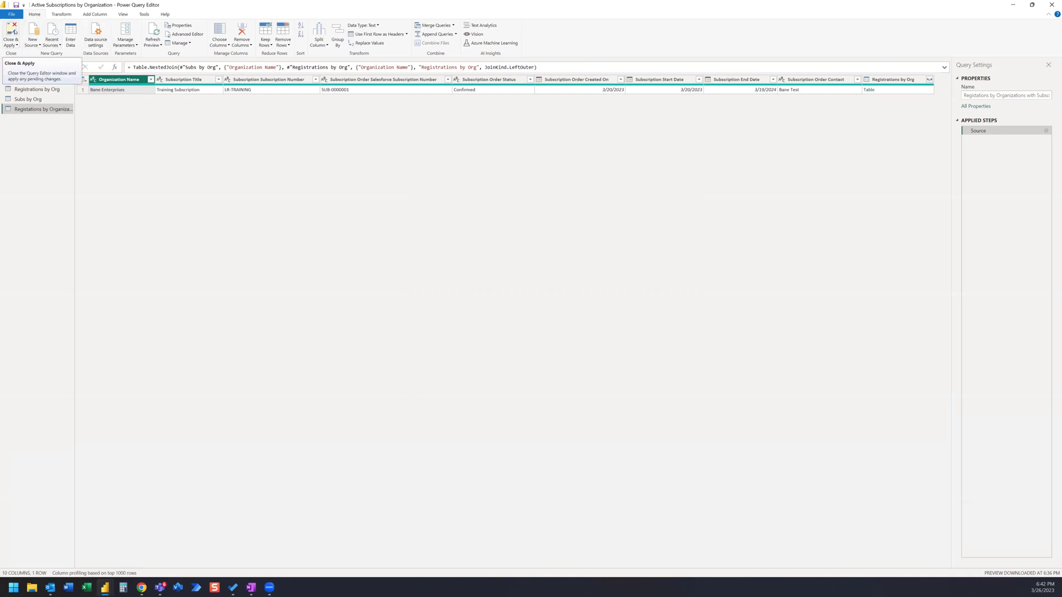
Step: Apply query changes and start a table with Organization Name and Subscription End Date
{"action": "left_click", "coordinate": [11, 32]}
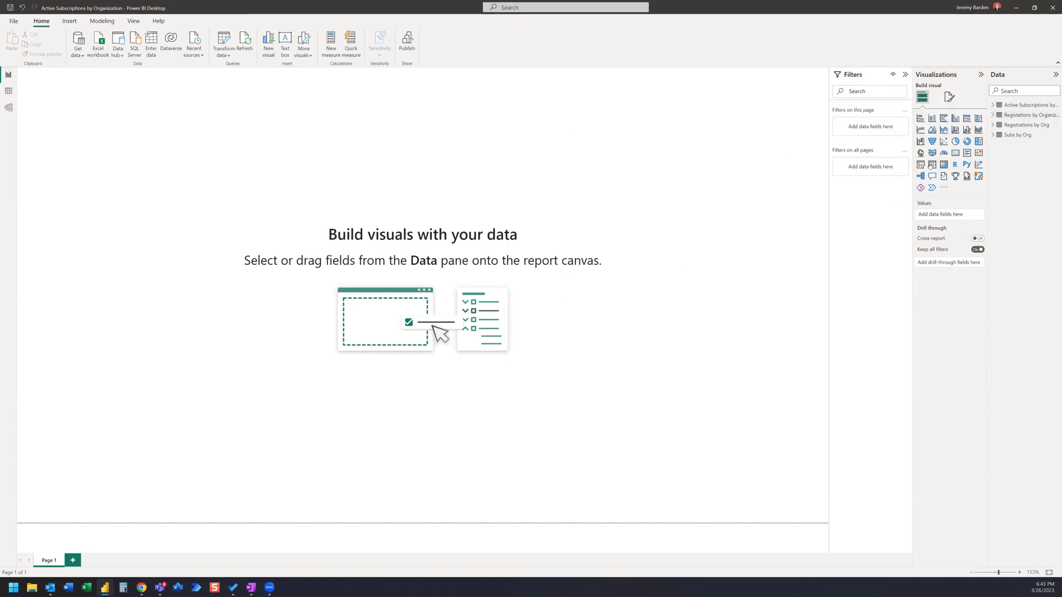
{"action": "left_click", "coordinate": [992, 115]}
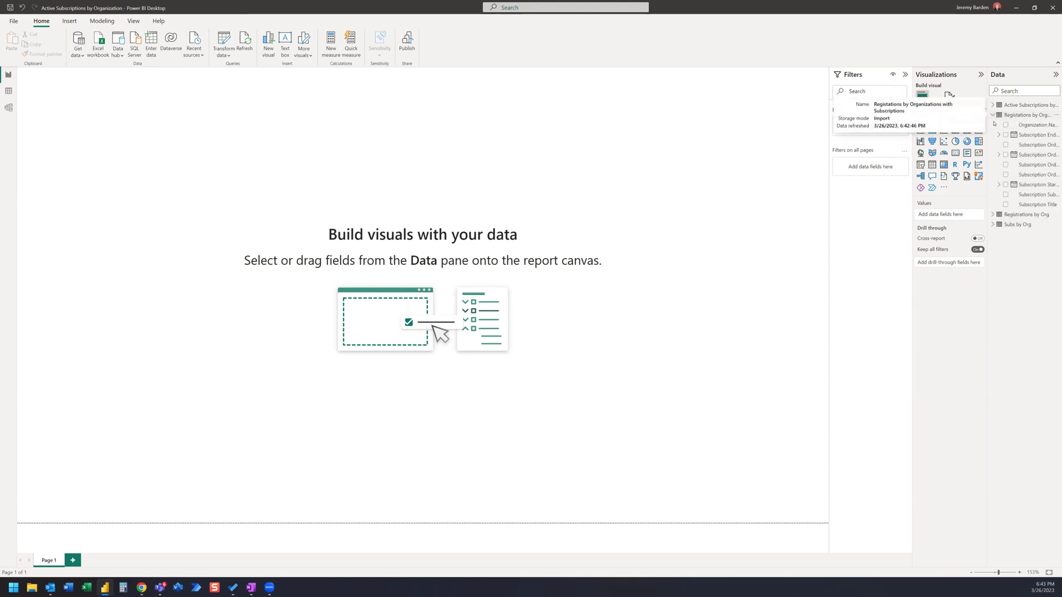
{"action": "left_click", "coordinate": [1005, 125]}
{"action": "left_click", "coordinate": [1005, 135]}
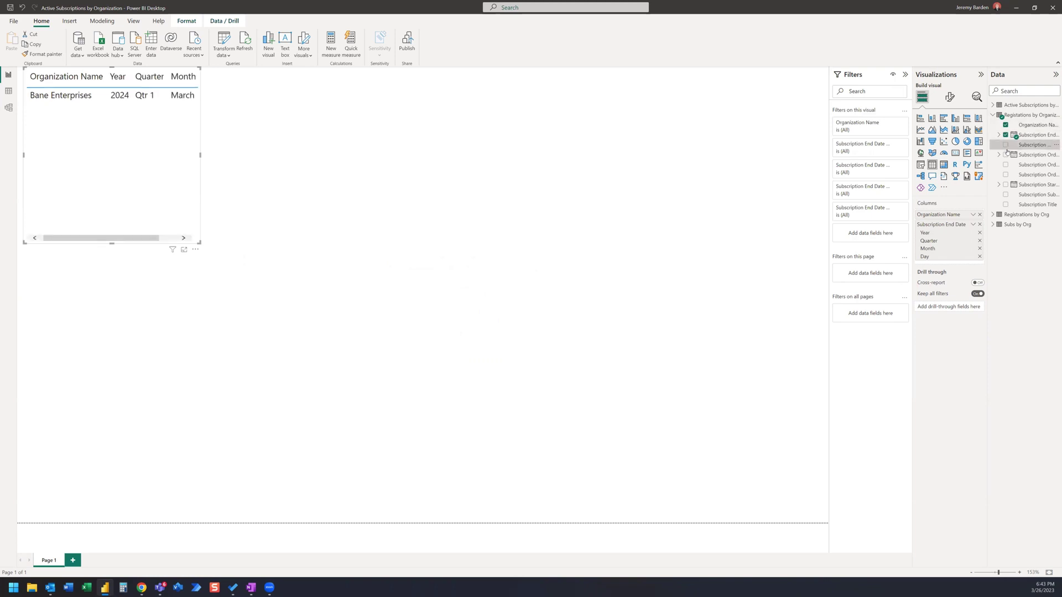
Step: Add the remaining subscription order fields and Subscription Title to the table
{"action": "left_click", "coordinate": [1005, 146]}
{"action": "left_click", "coordinate": [1005, 155]}
{"action": "left_click", "coordinate": [1005, 175]}
{"action": "left_click", "coordinate": [1006, 175]}
{"action": "left_click", "coordinate": [1005, 185]}
{"action": "left_click", "coordinate": [1005, 195]}
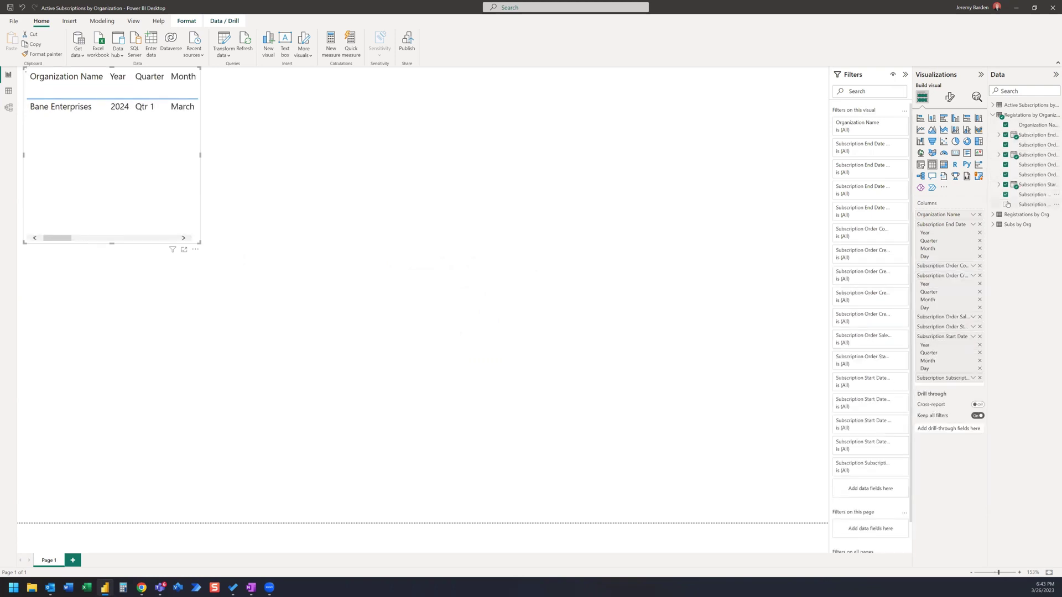
{"action": "left_click", "coordinate": [1006, 204]}
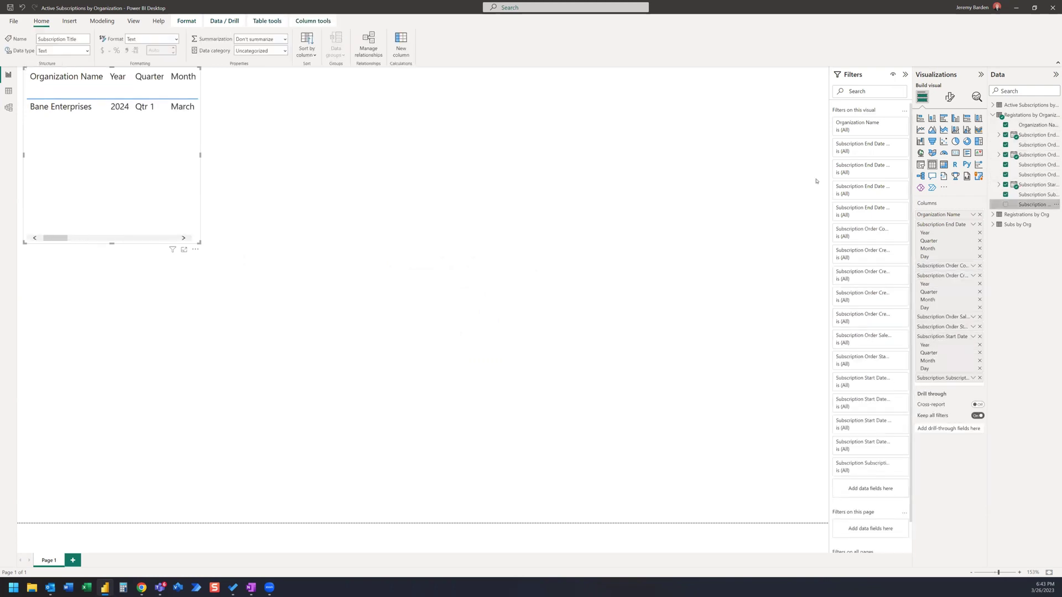
{"action": "left_click", "coordinate": [1006, 204]}
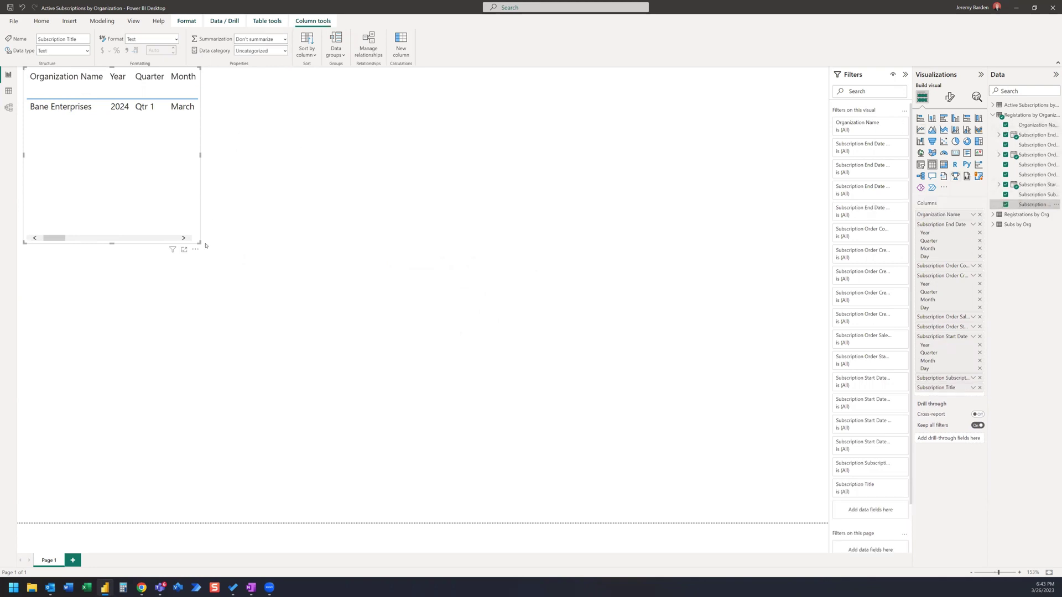
Step: Stretch the table visual across the canvas and scroll horizontally through its columns
{"action": "left_click_drag", "start_coordinate": [198, 241], "coordinate": [833, 449]}
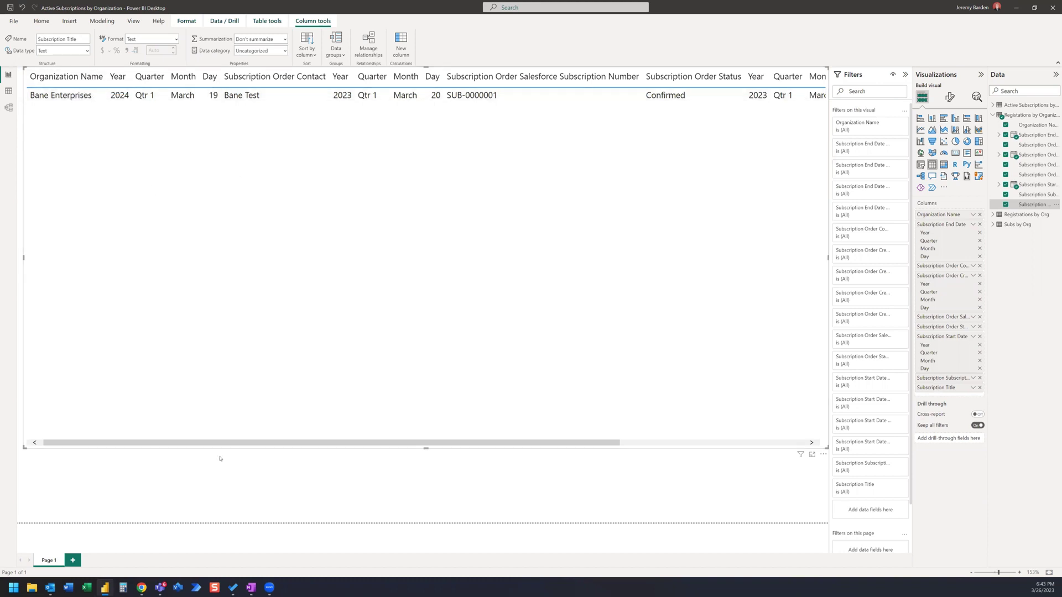
{"action": "left_click_drag", "start_coordinate": [227, 444], "coordinate": [183, 438]}
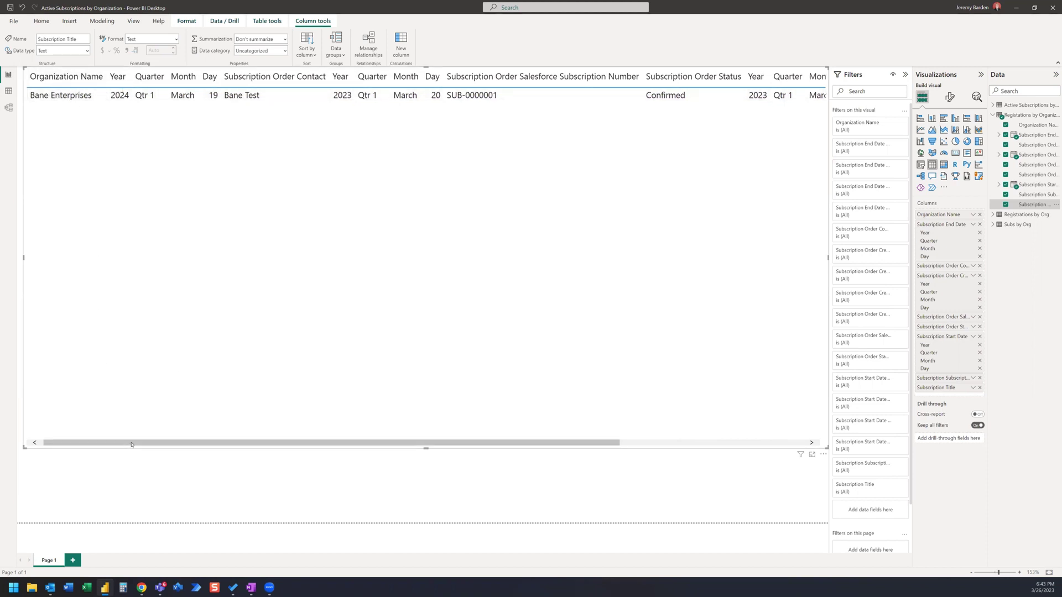
{"action": "left_click_drag", "start_coordinate": [152, 442], "coordinate": [314, 444]}
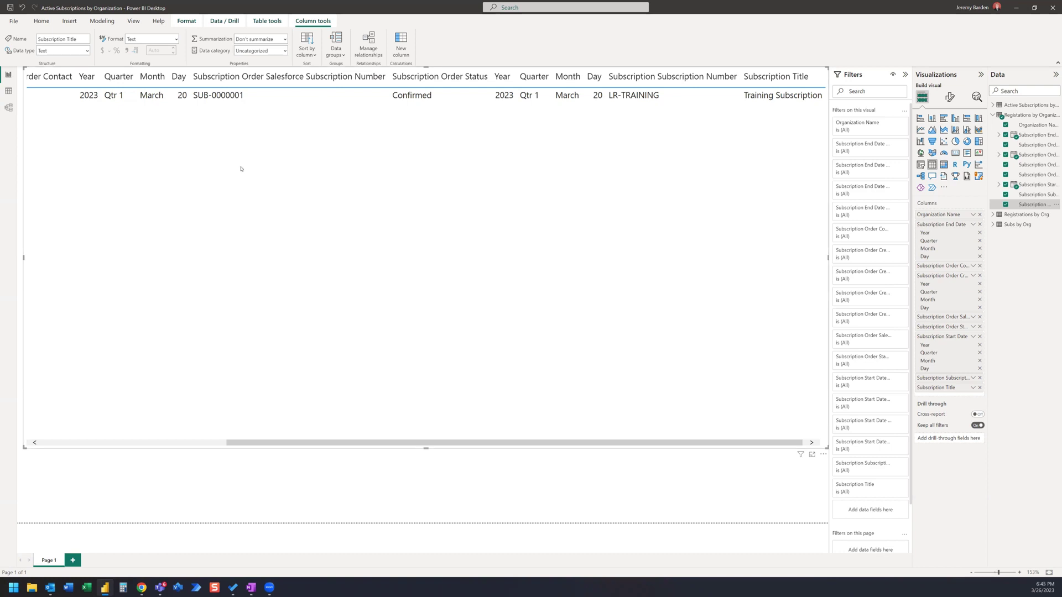
{"action": "left_click_drag", "start_coordinate": [501, 439], "coordinate": [360, 447]}
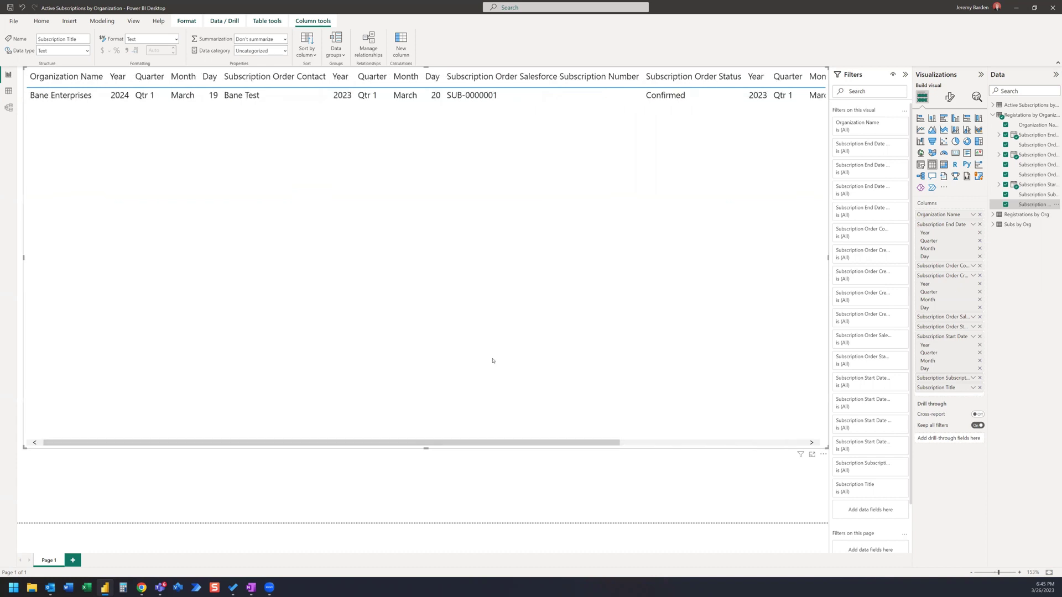